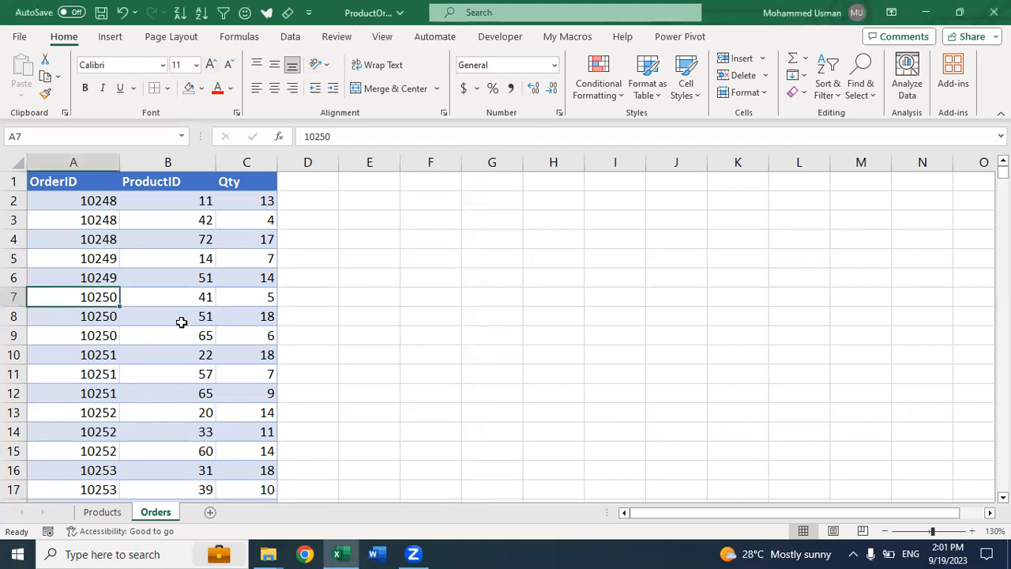
# Examine the Products and Orders sheets, comparing their ProductID, ProductName, UnitPrice, OrderID and Qty columns.
pyautogui.click(203, 357)
pyautogui.click(110, 513)
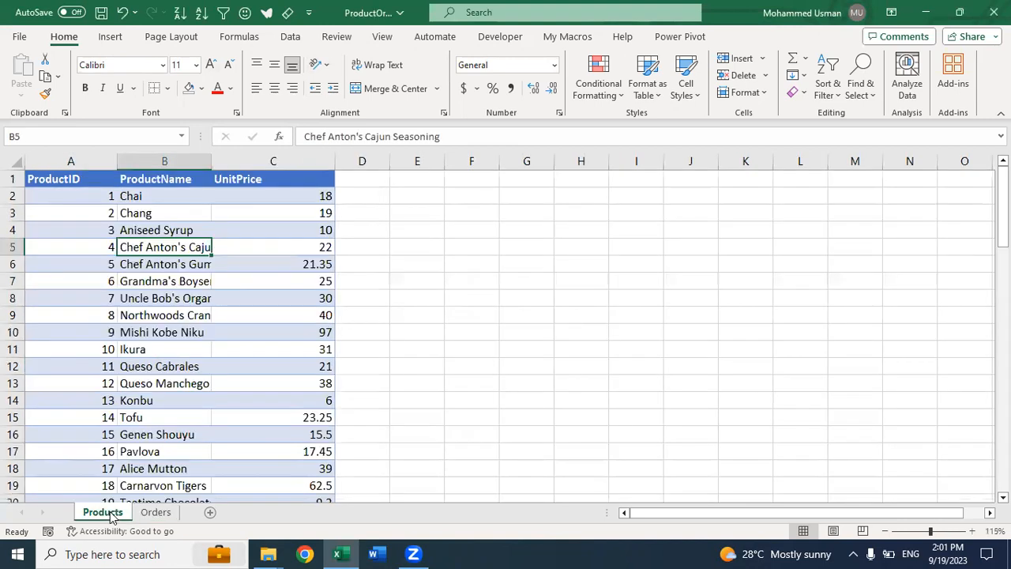
pyautogui.click(77, 179)
pyautogui.moveTo(73, 264); pyautogui.dragTo(239, 452)
pyautogui.click(233, 348)
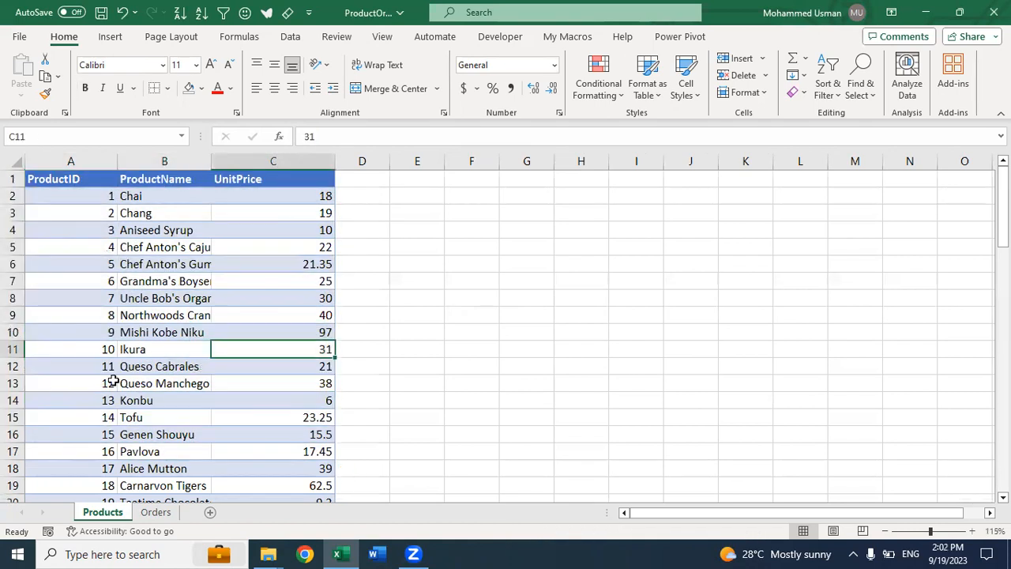
pyautogui.click(156, 511)
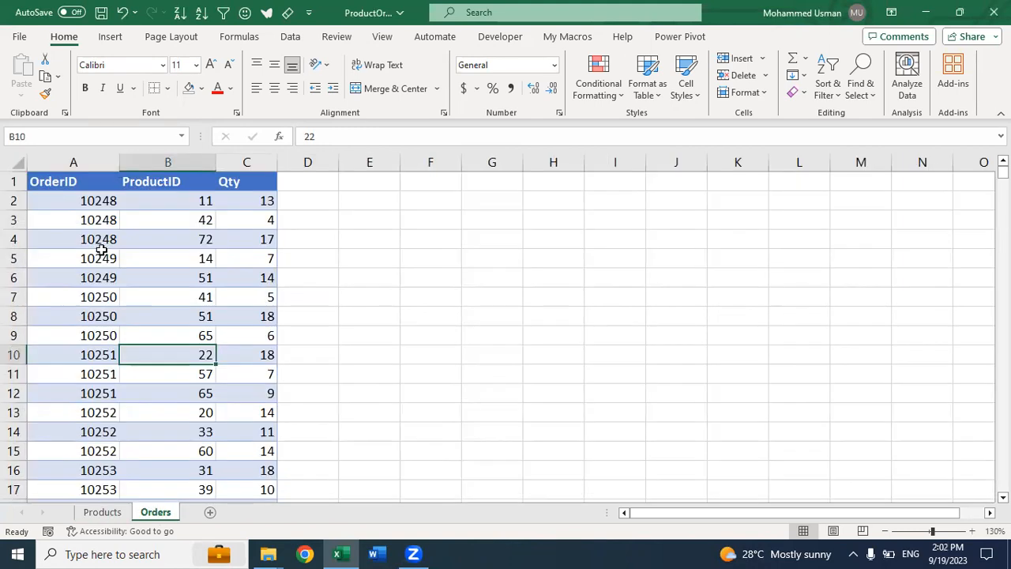
pyautogui.click(100, 254)
pyautogui.moveTo(97, 199); pyautogui.dragTo(242, 234)
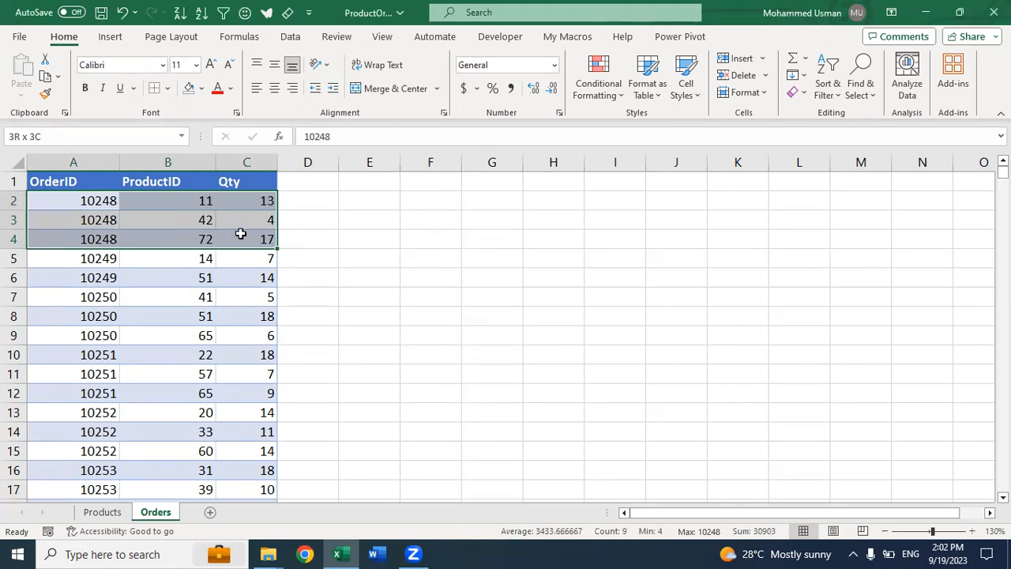
pyautogui.moveTo(238, 235); pyautogui.dragTo(237, 235)
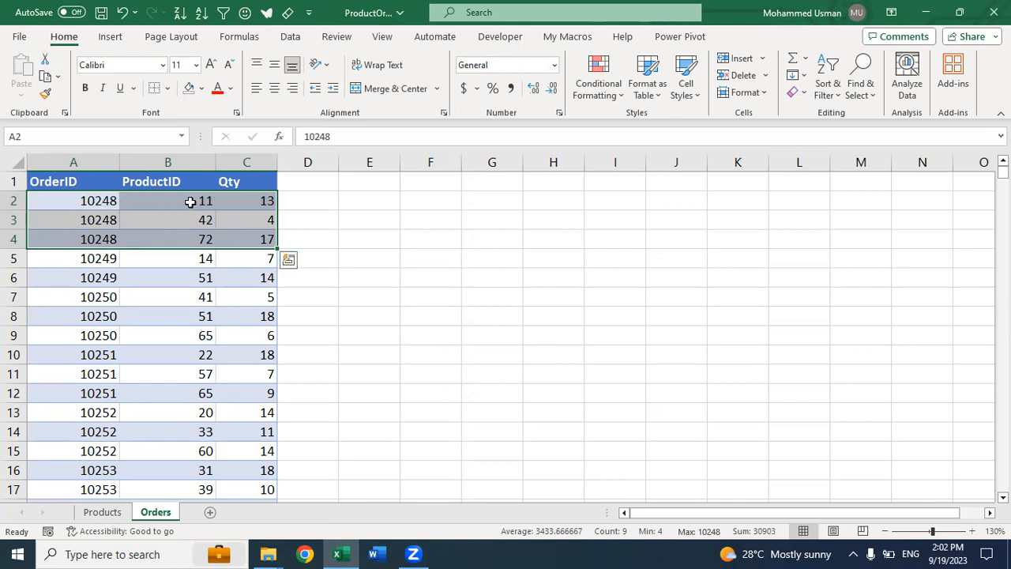
pyautogui.click(190, 200)
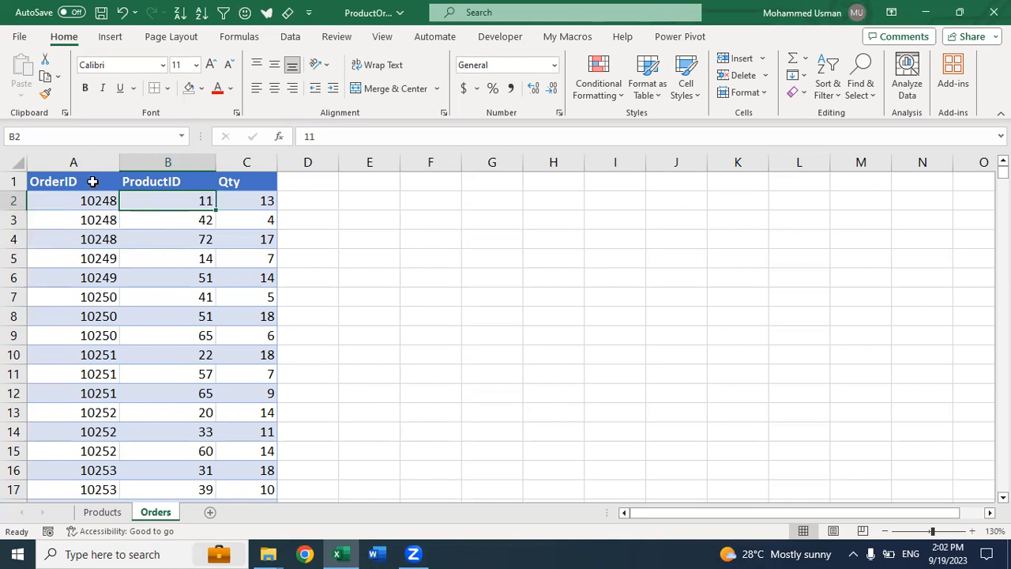
pyautogui.click(318, 202)
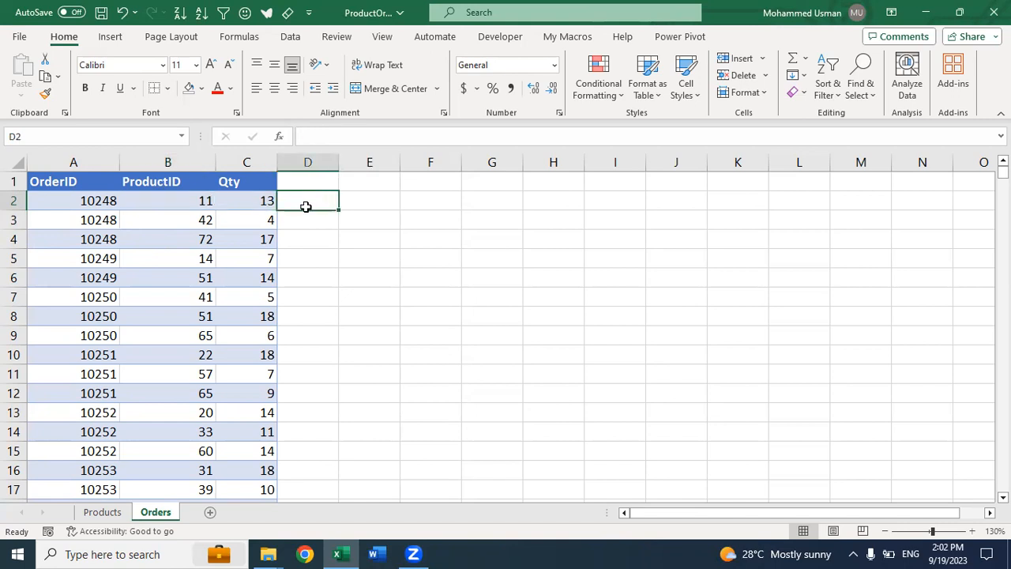
pyautogui.click(368, 203)
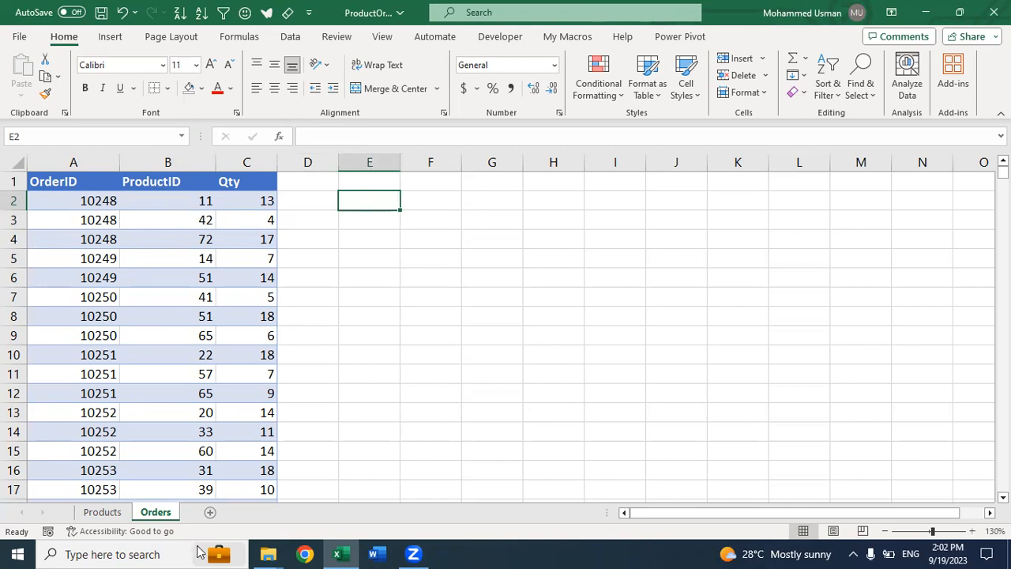
pyautogui.click(102, 511)
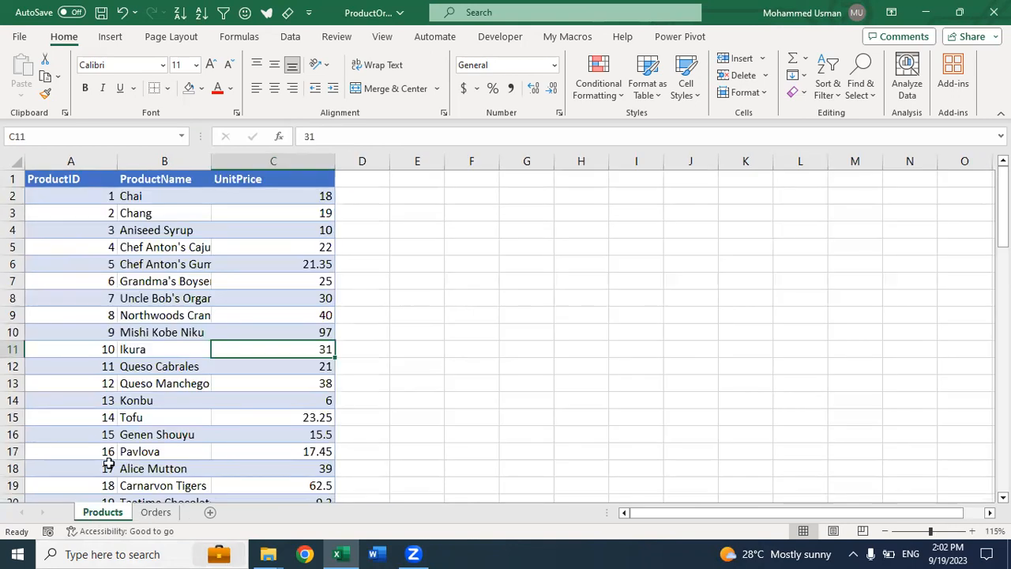
pyautogui.click(341, 271)
pyautogui.click(249, 266)
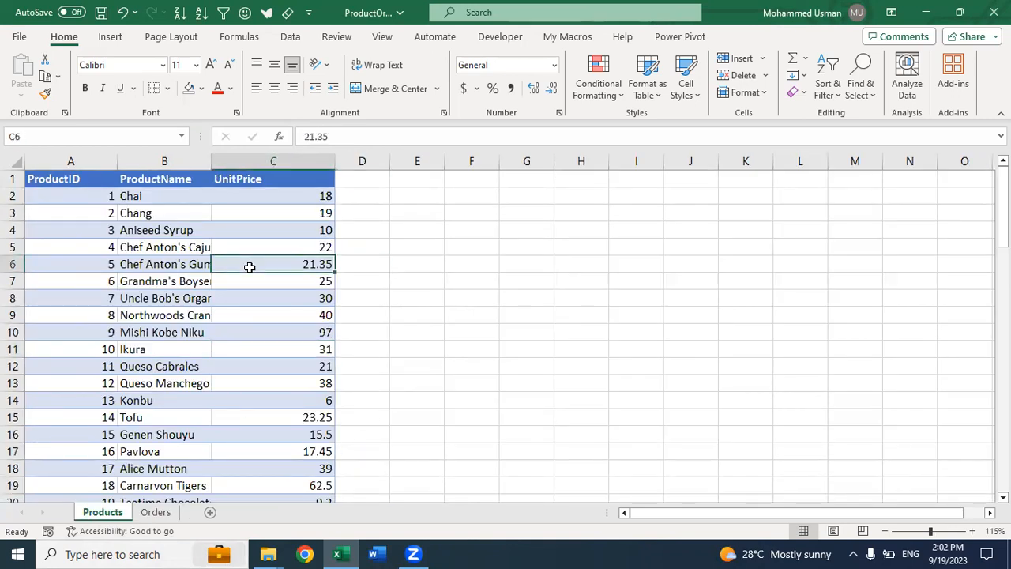
# Create a new blank Excel workbook separate from the ProductOrders file.
pyautogui.click(340, 553)
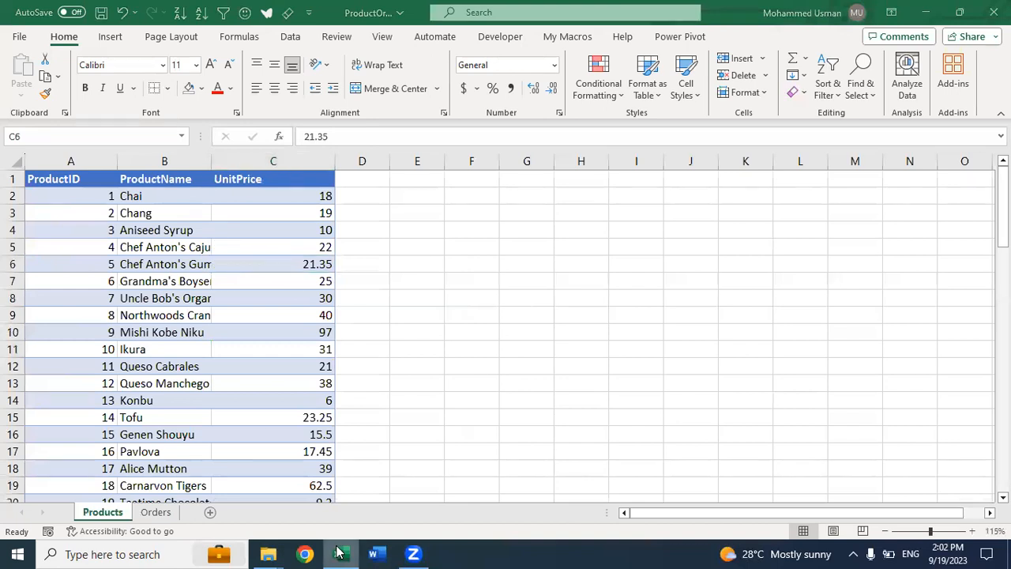
pyautogui.rightClick(340, 553)
pyautogui.click(299, 476)
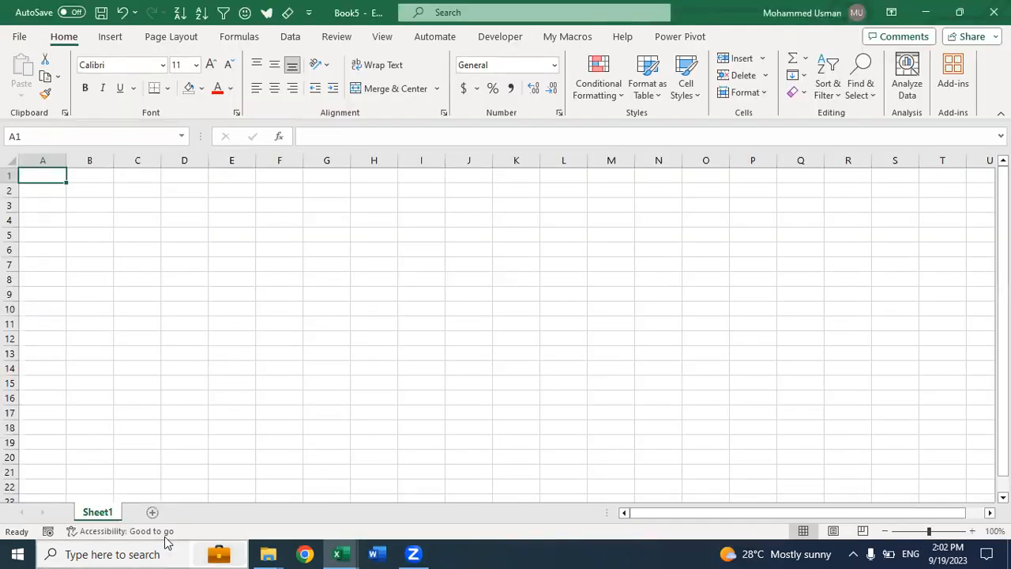
# Start importing data from the ProductOrders Excel workbook in the Vlookup folder.
pyautogui.click(291, 39)
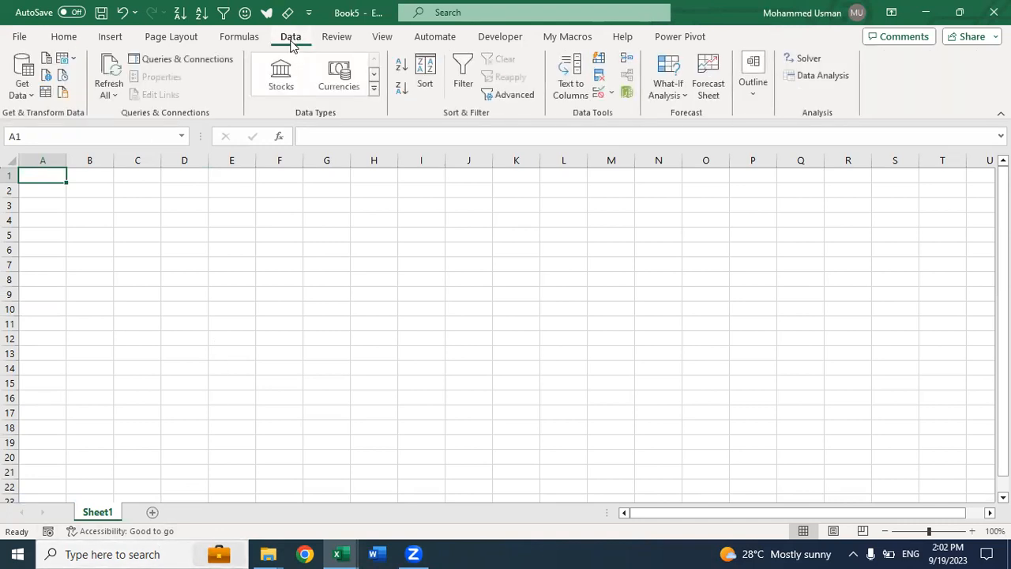
pyautogui.click(27, 89)
pyautogui.moveTo(71, 117)
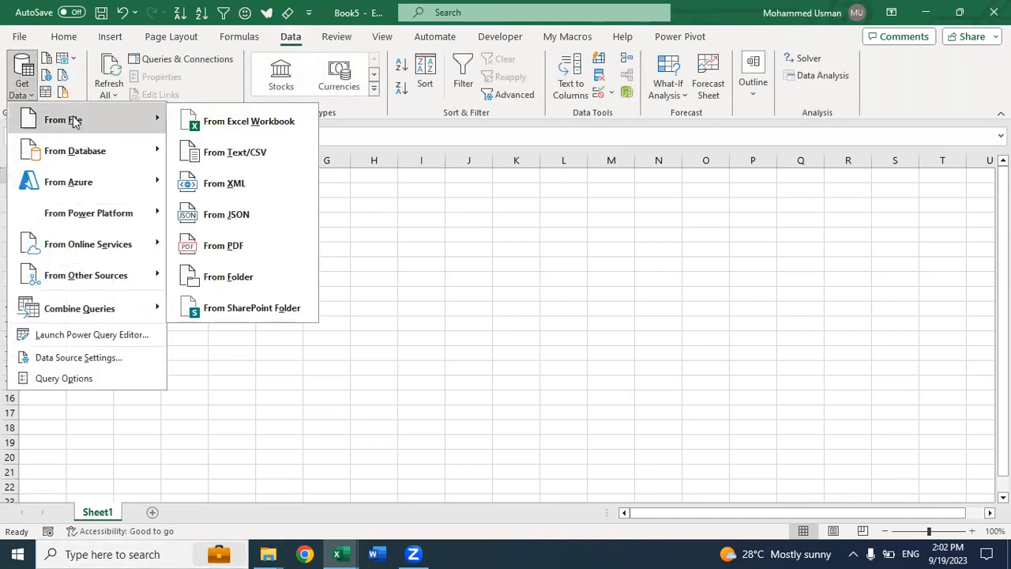
pyautogui.click(268, 121)
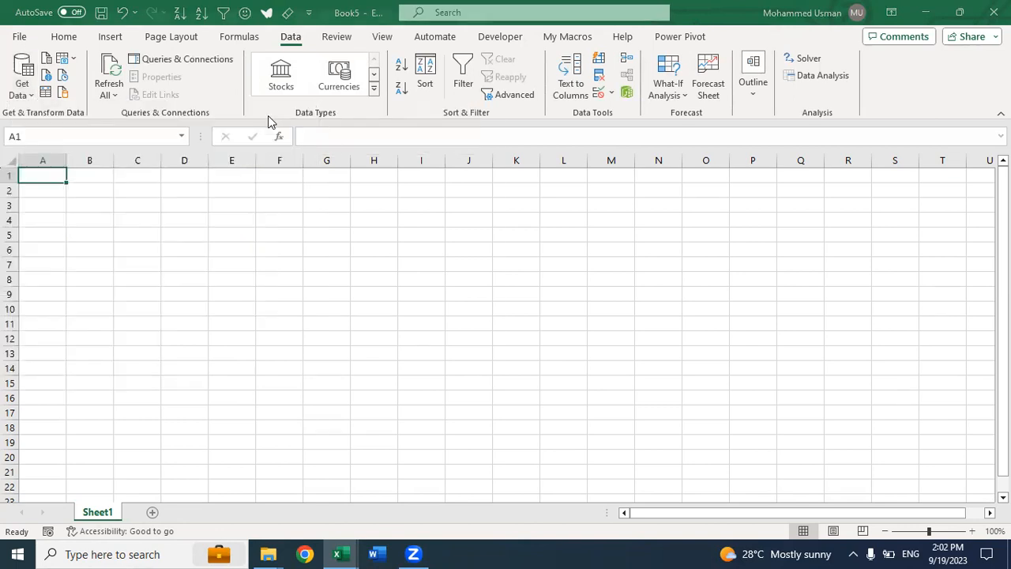
pyautogui.click(182, 111)
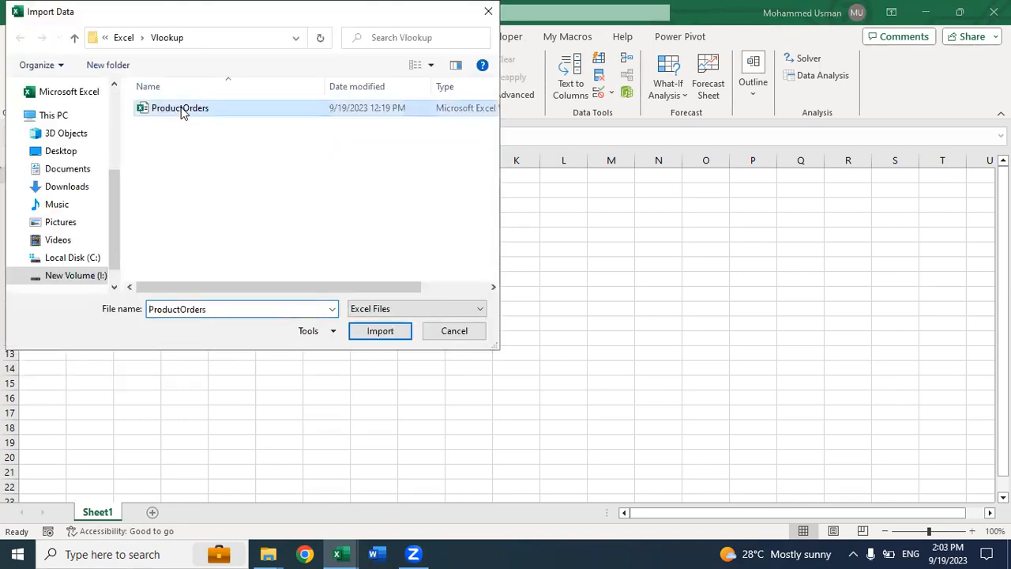
pyautogui.click(384, 332)
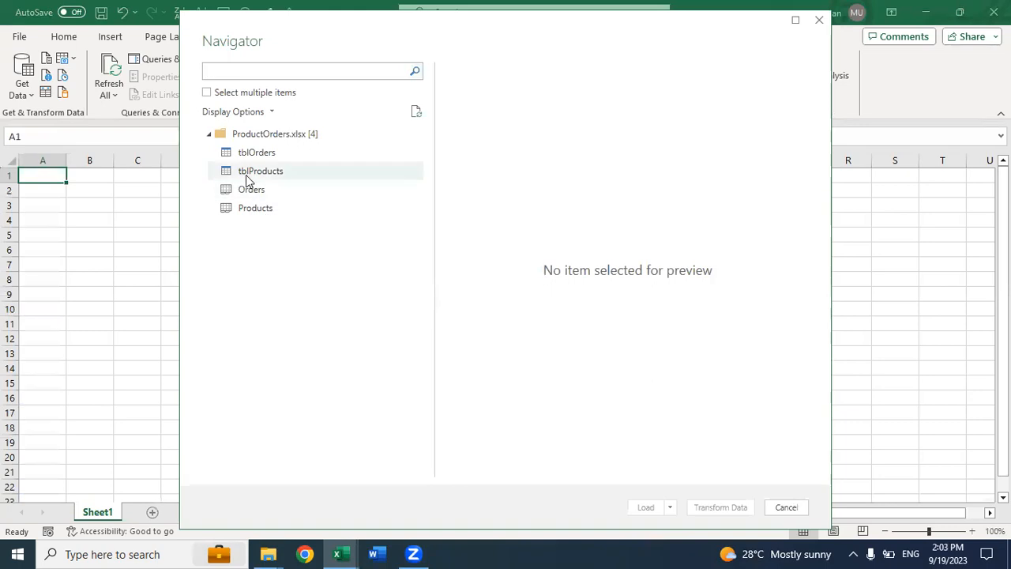
# Allow multiple items, choose the Orders and Products sheets, and open both for transformation in Power Query Editor.
pyautogui.click(210, 93)
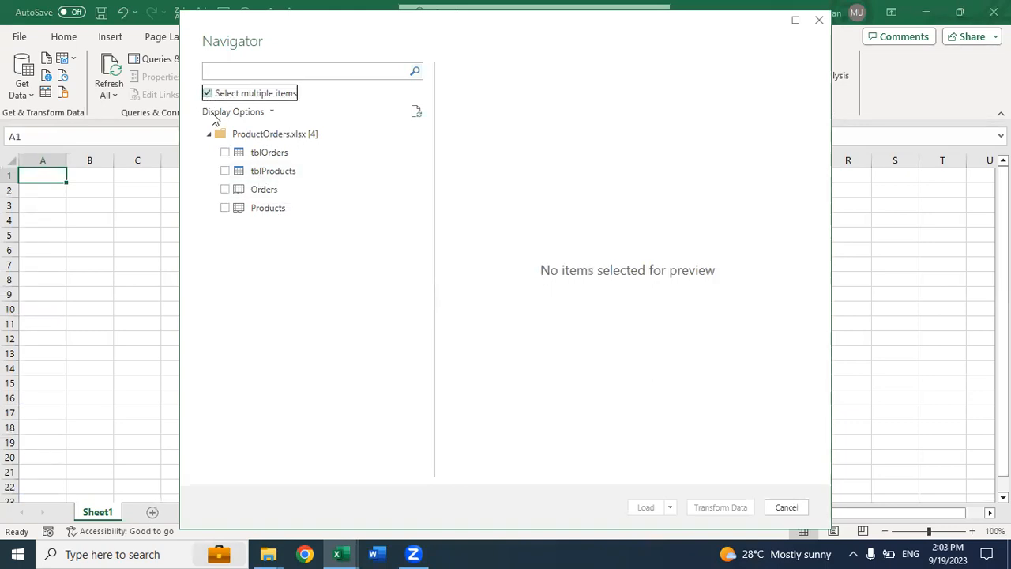
pyautogui.click(225, 190)
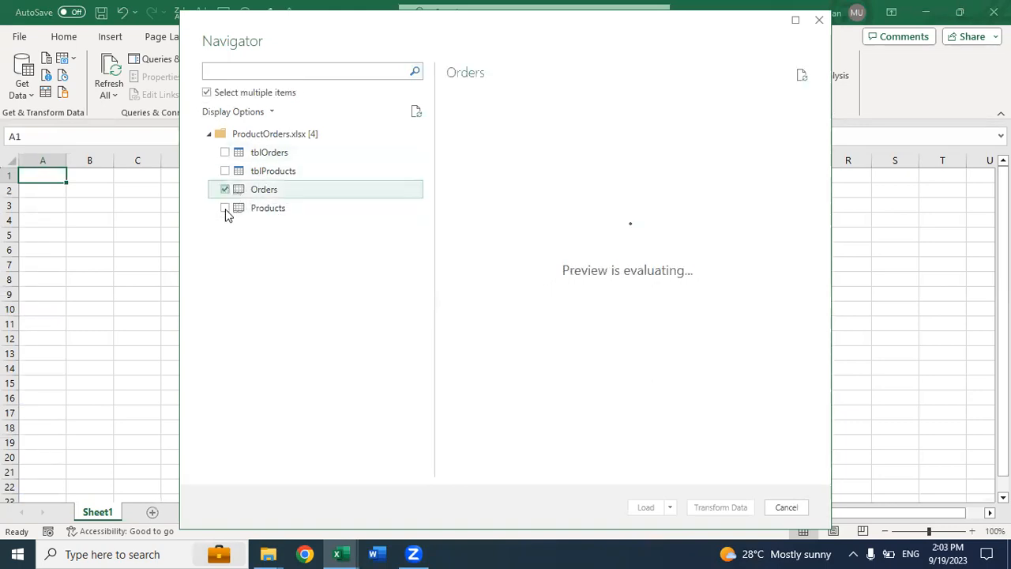
pyautogui.click(225, 208)
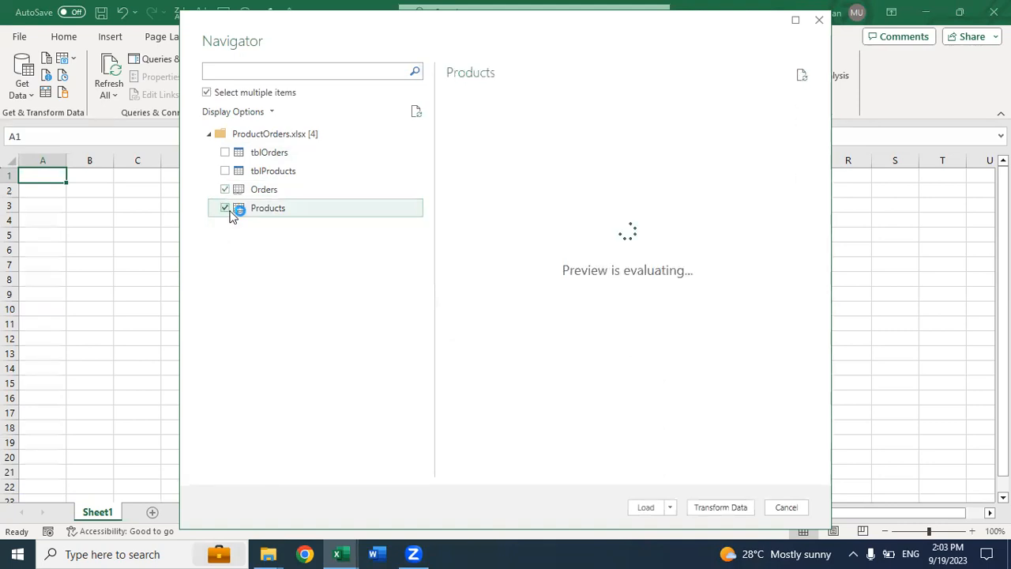
pyautogui.click(720, 508)
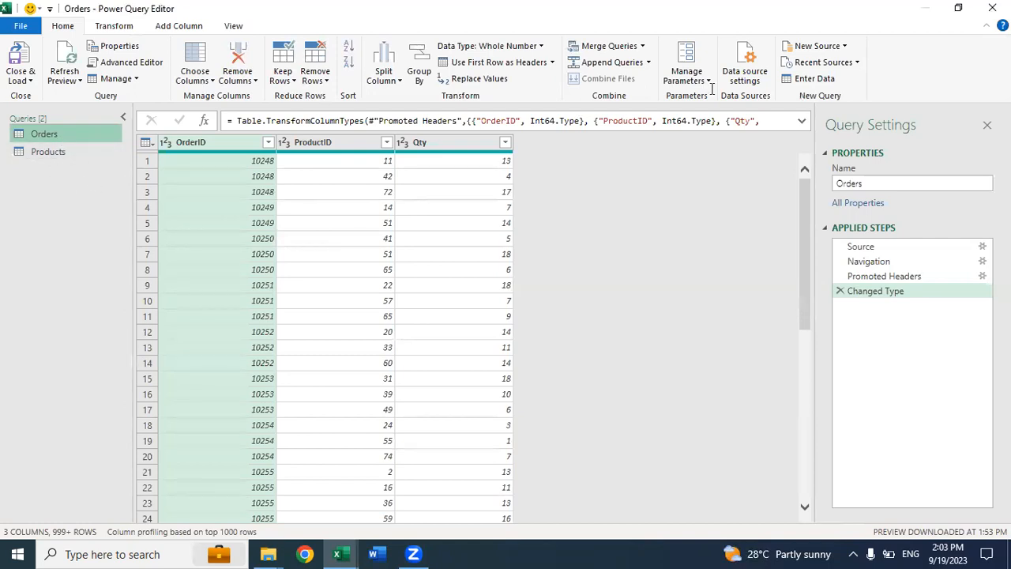
# Merge Orders with Products as a new query, matching on ProductID in both tables with a left outer join.
pyautogui.click(644, 48)
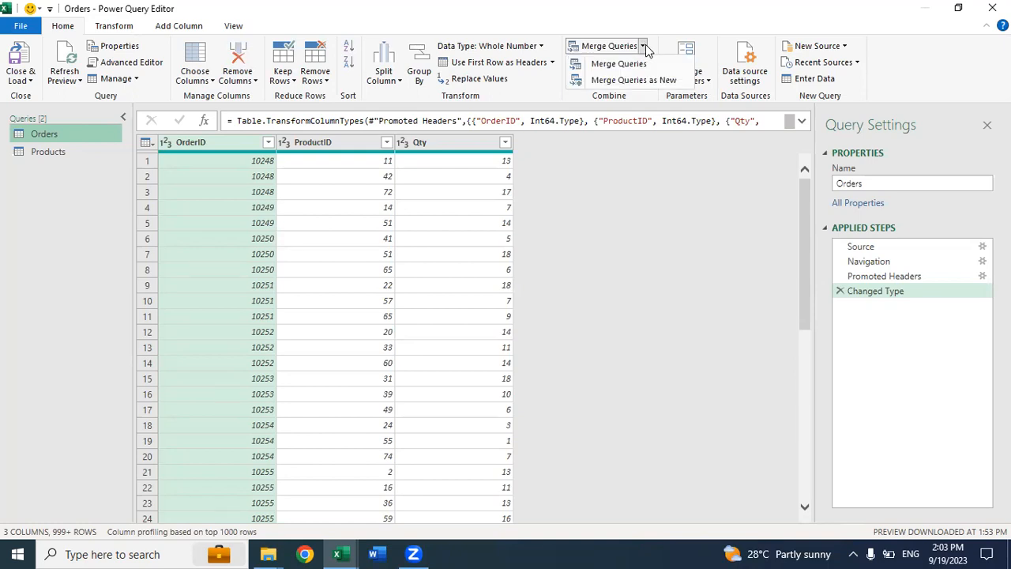
pyautogui.click(666, 86)
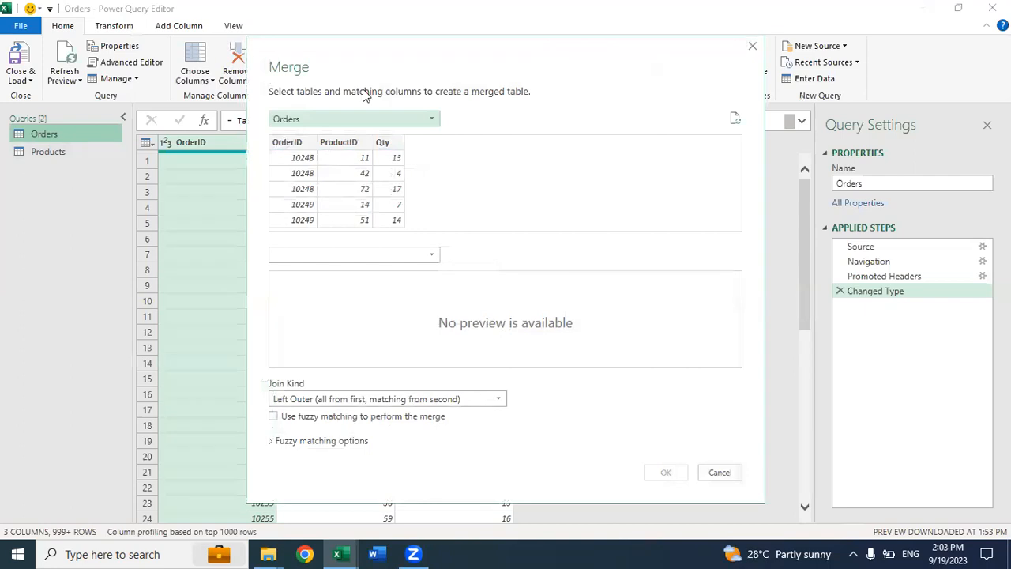
pyautogui.click(432, 256)
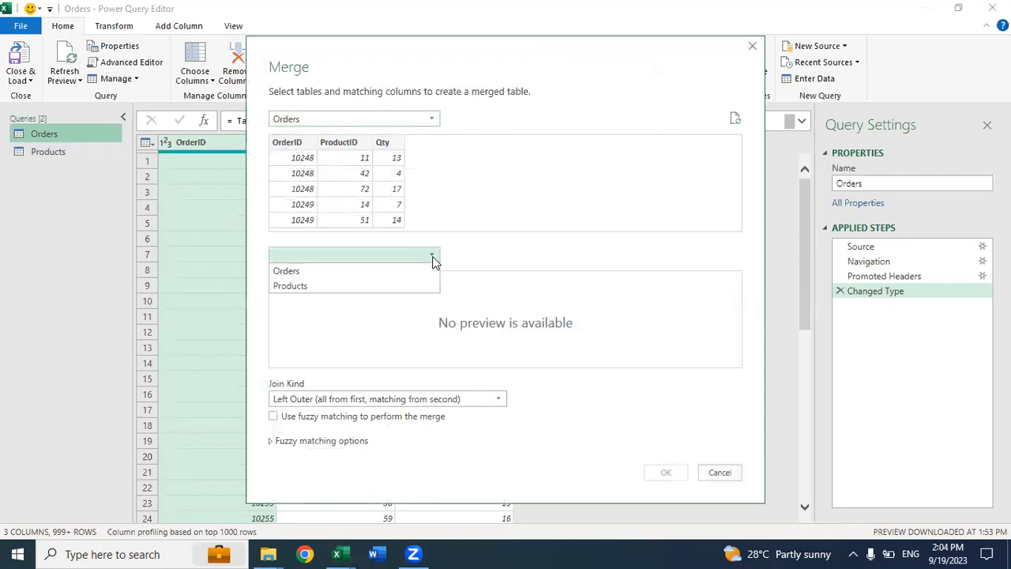
pyautogui.click(309, 287)
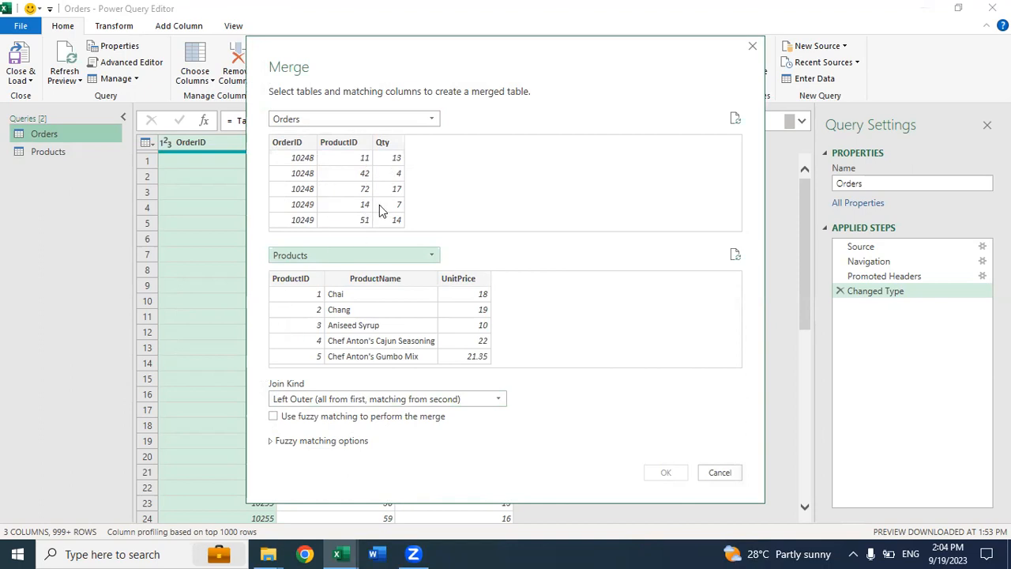
pyautogui.click(338, 147)
pyautogui.click(299, 286)
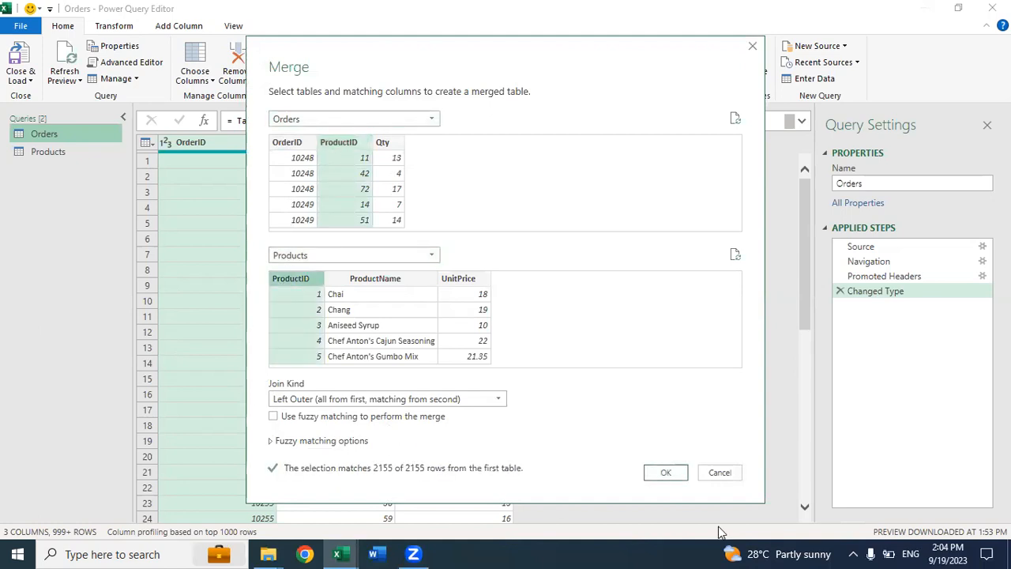
pyautogui.click(667, 474)
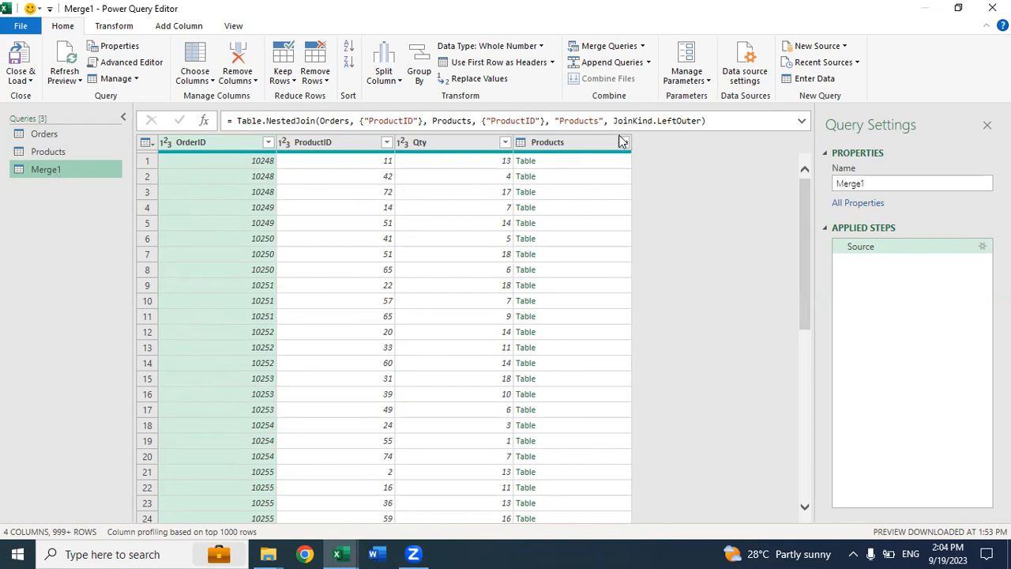
# Expand the merged Products column to ProductName and UnitPrice only, without the original column name as prefix, and check the first row.
pyautogui.click(623, 143)
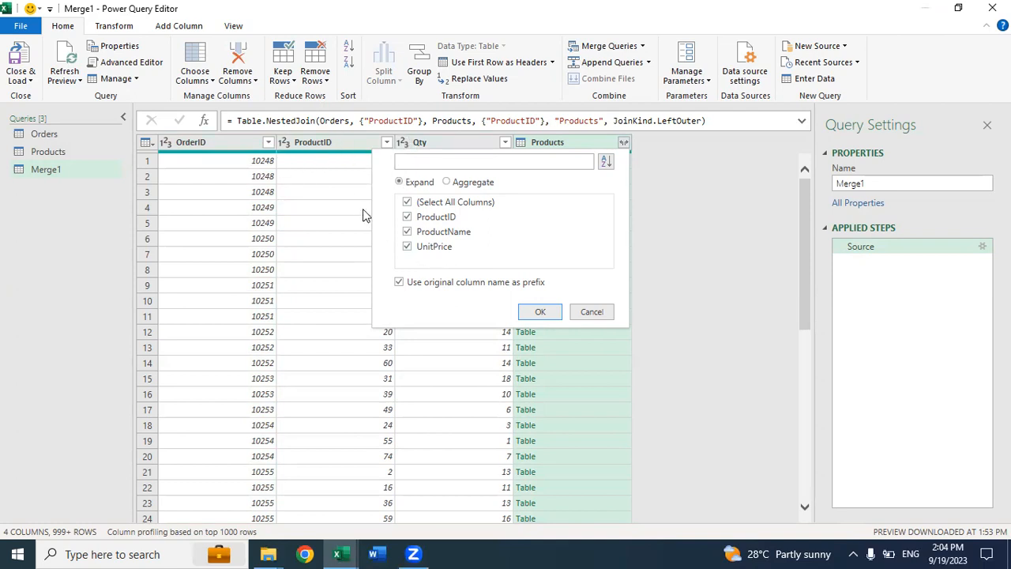
pyautogui.click(407, 218)
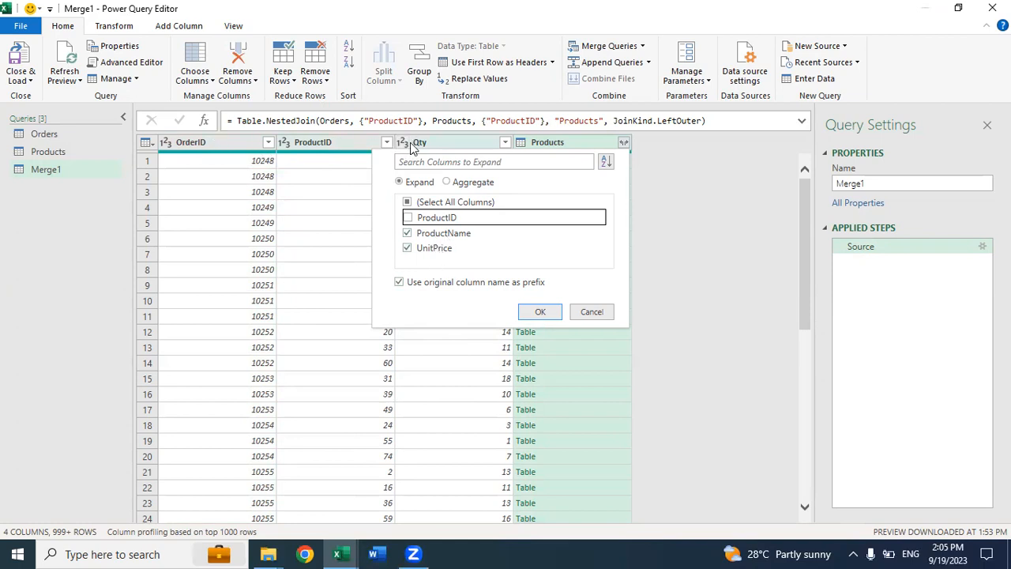
pyautogui.click(401, 284)
pyautogui.click(450, 233)
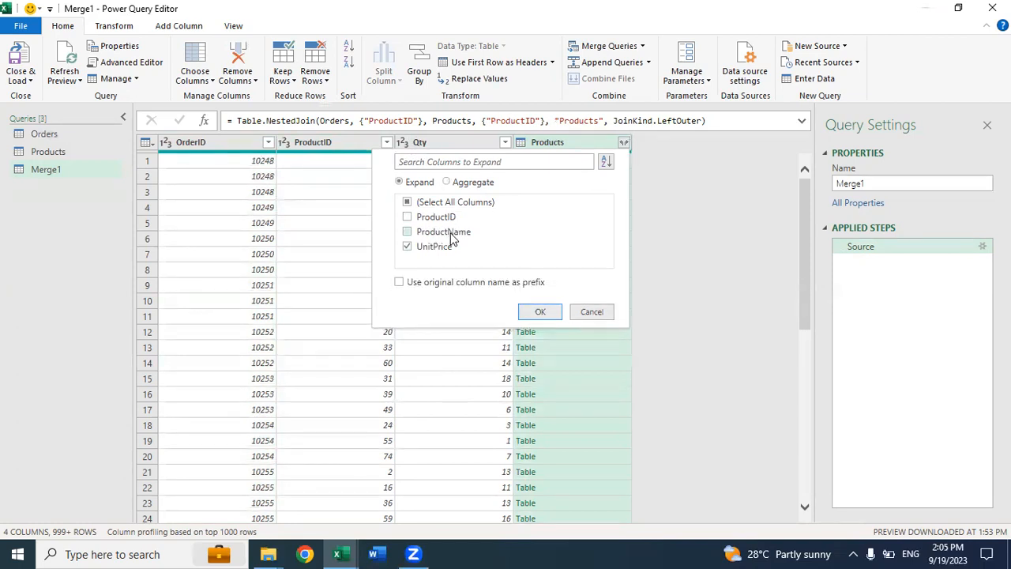
pyautogui.click(407, 233)
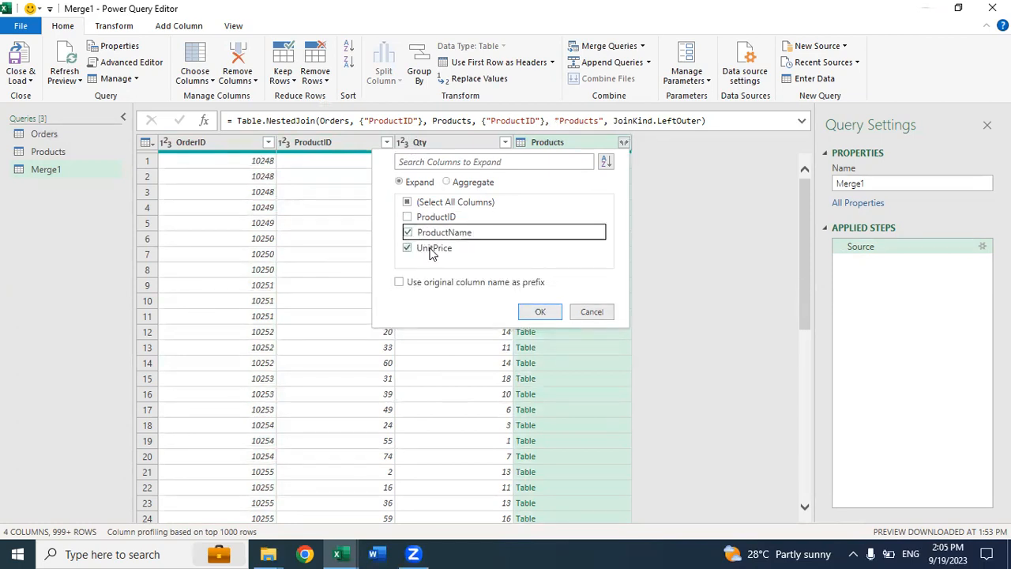
pyautogui.click(538, 314)
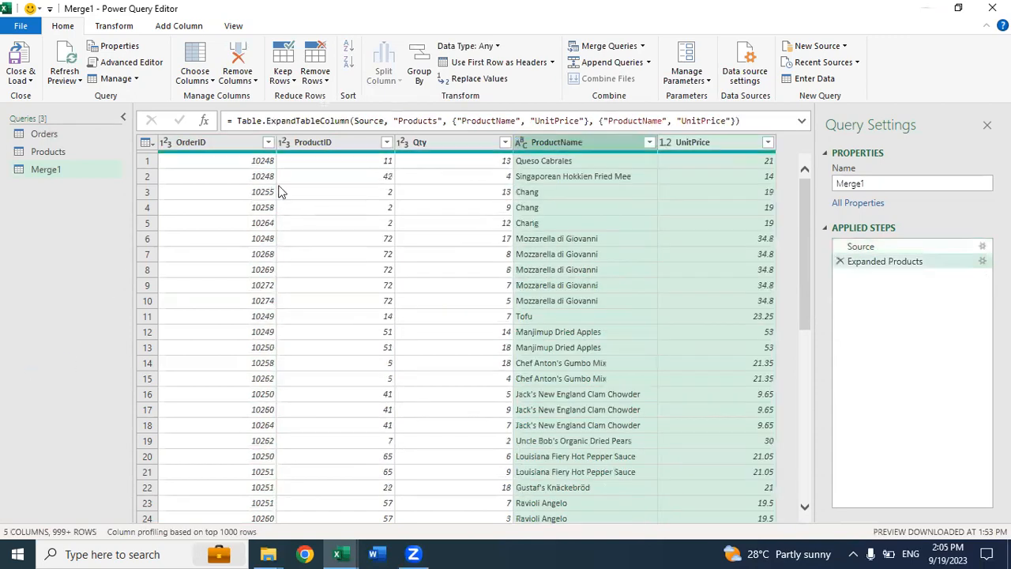
pyautogui.click(360, 167)
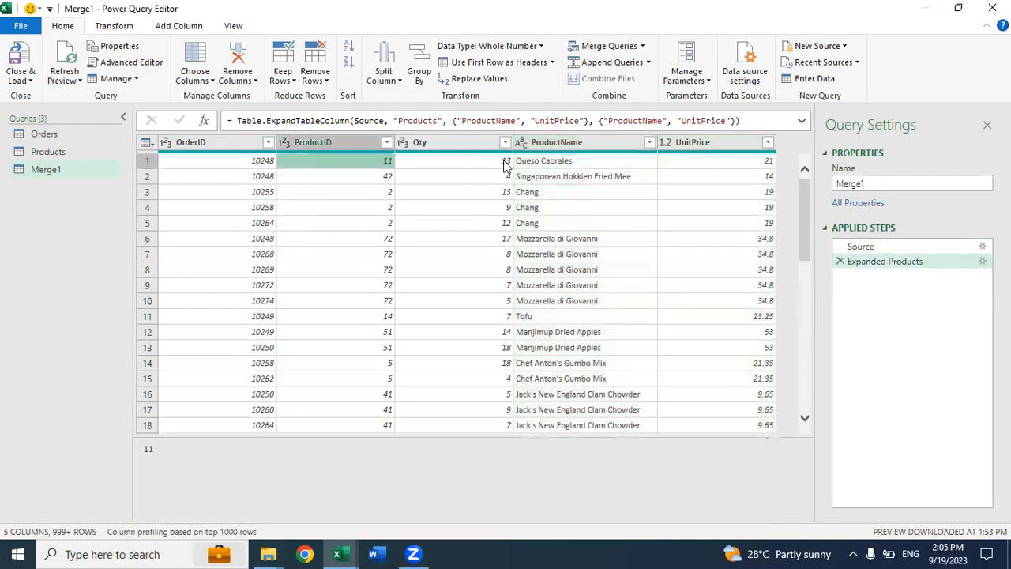
pyautogui.click(563, 162)
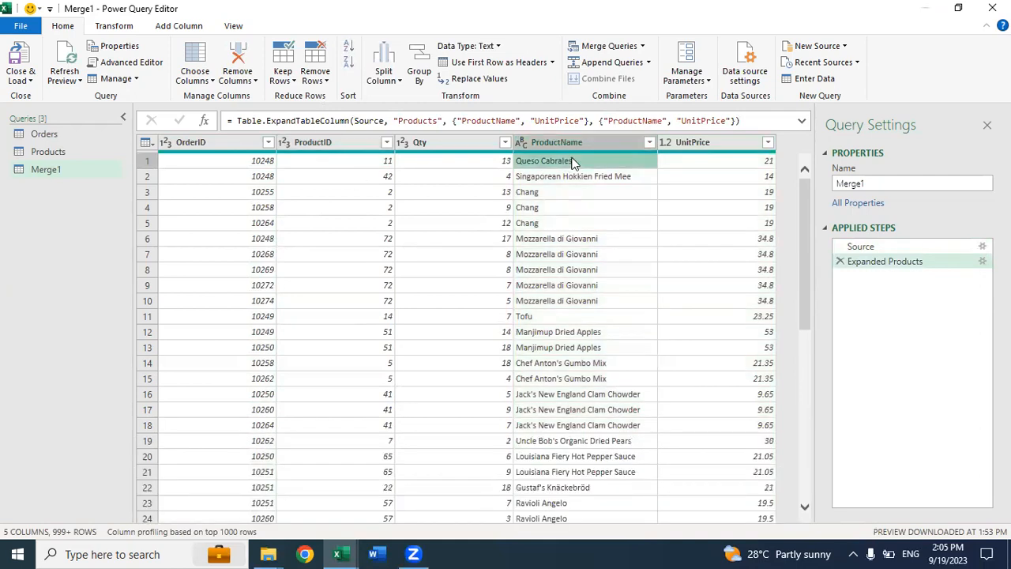
pyautogui.click(734, 165)
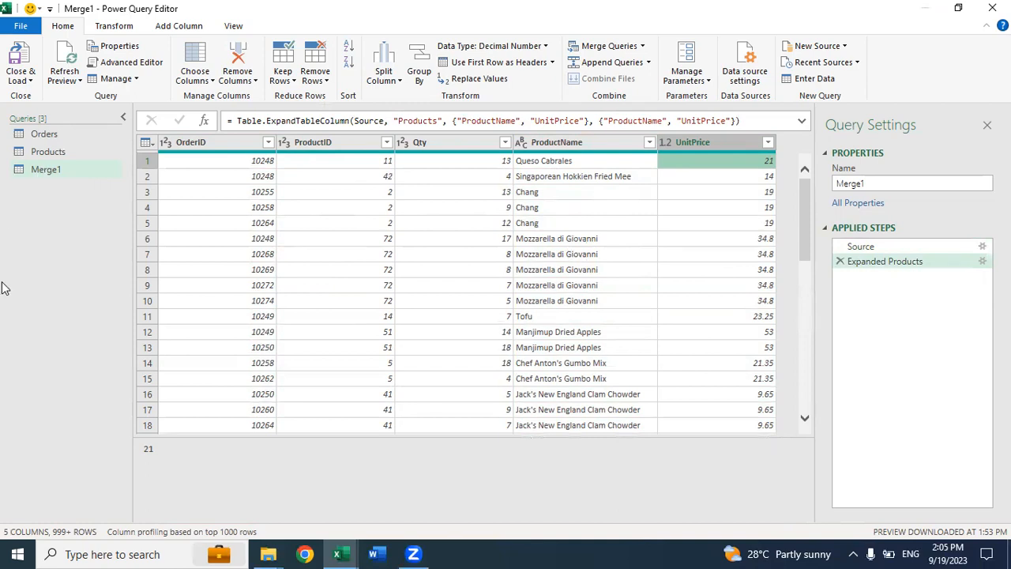
# Rename the Merge1 query as ProductOrders, then close Power Query Editor and load the queries into the workbook.
pyautogui.rightClick(56, 138)
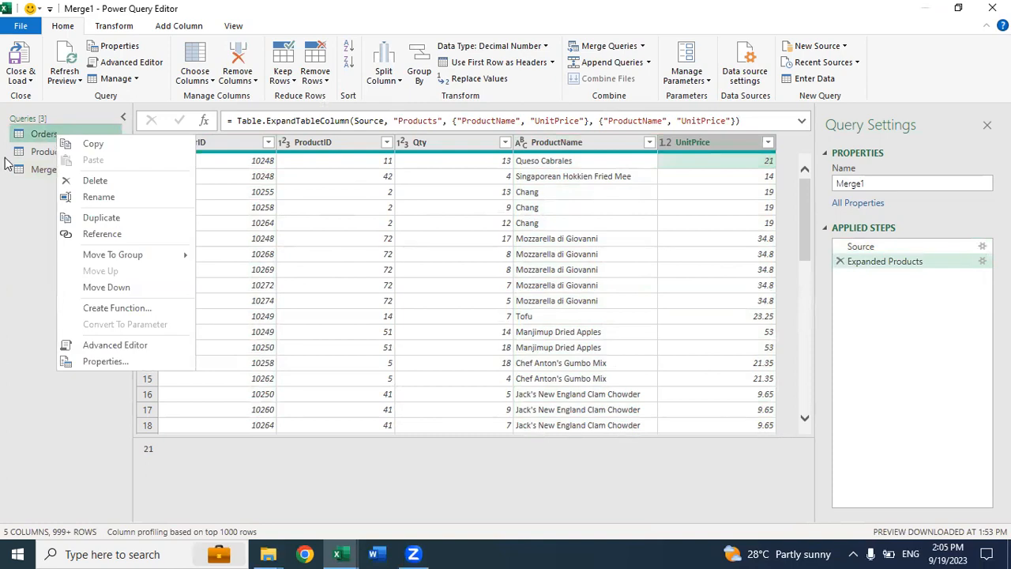
pyautogui.click(27, 173)
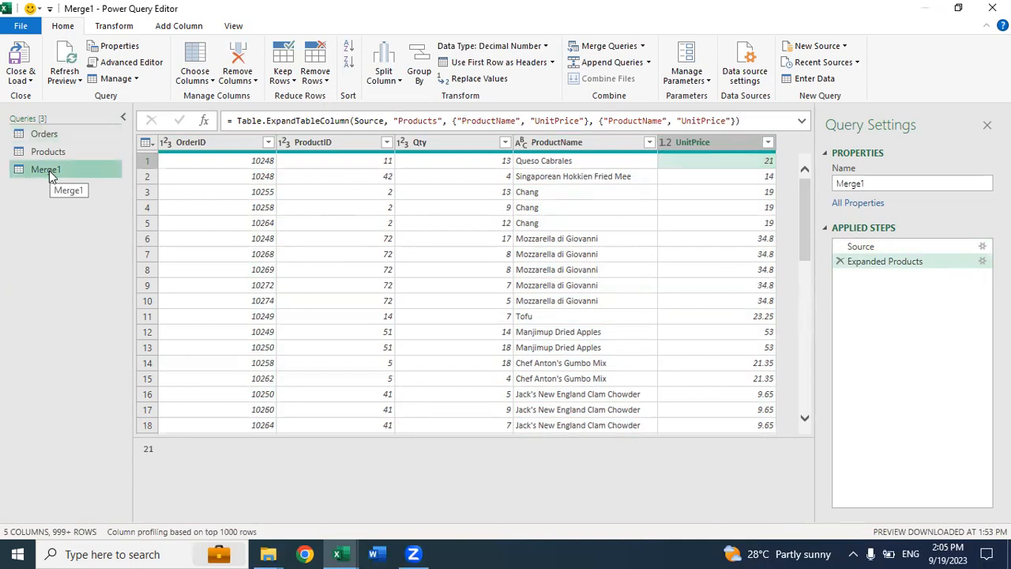
pyautogui.rightClick(46, 169)
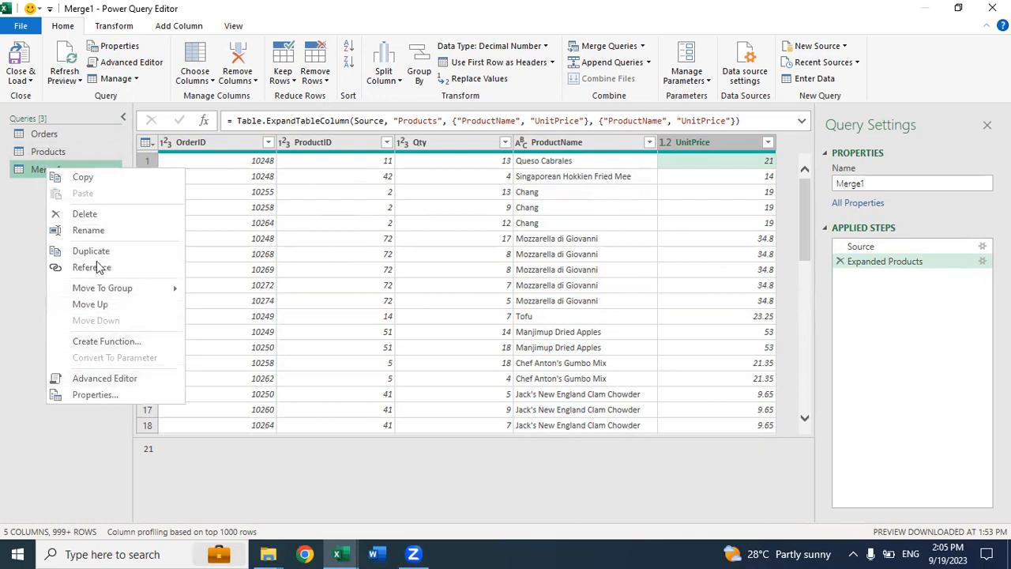
pyautogui.click(104, 228)
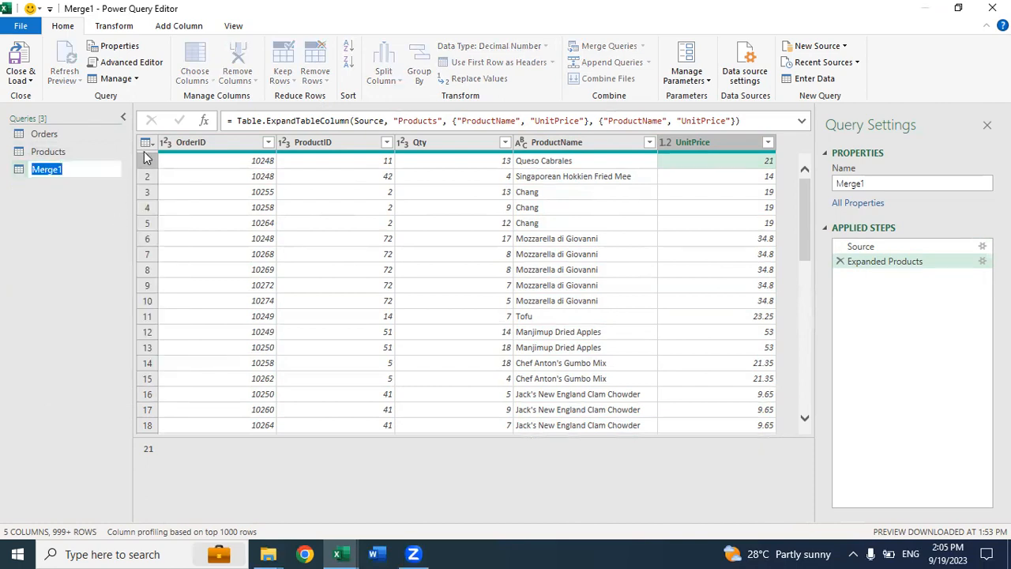
pyautogui.write('ProductOrders')
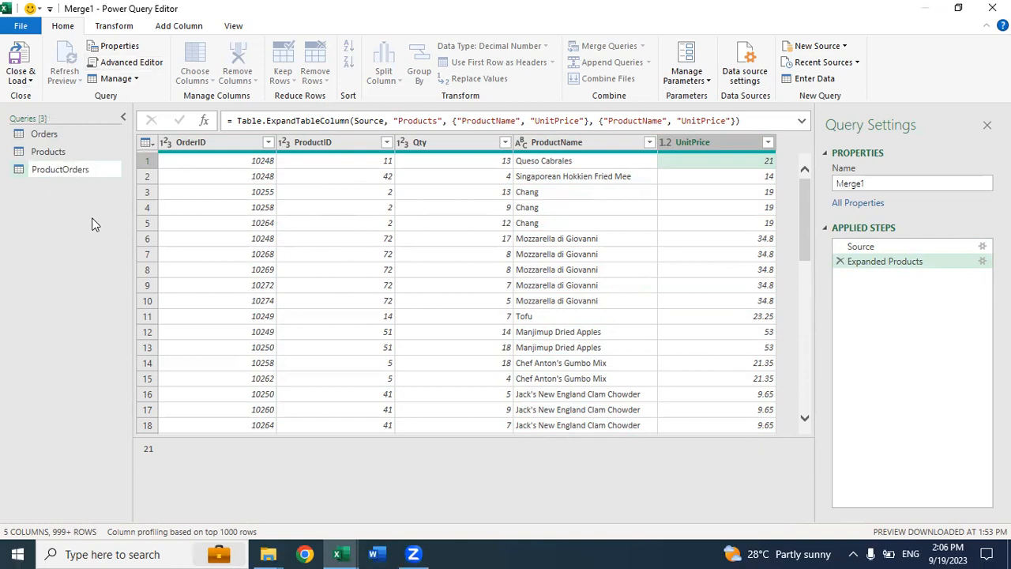
pyautogui.press('Return')
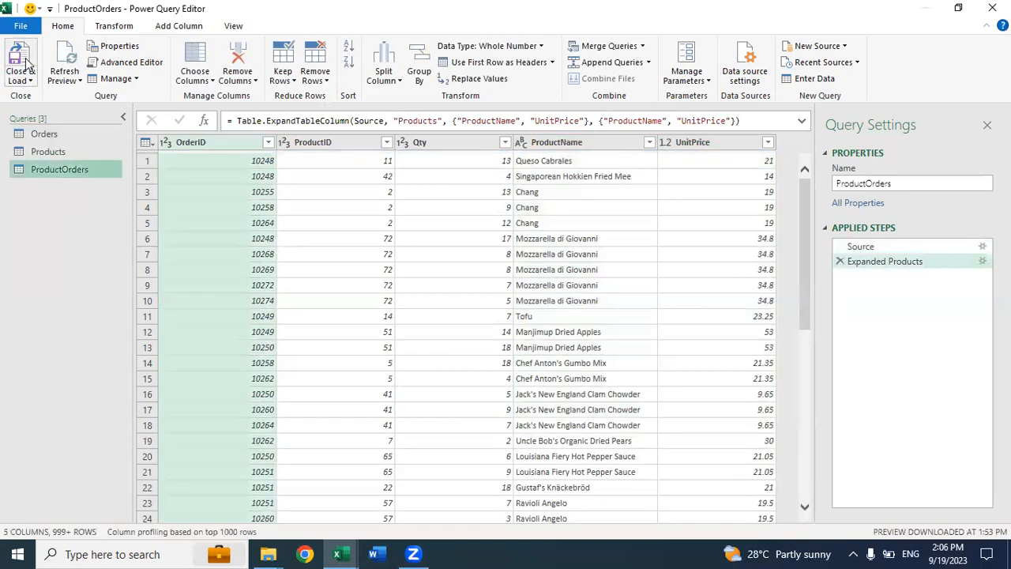
pyautogui.click(22, 59)
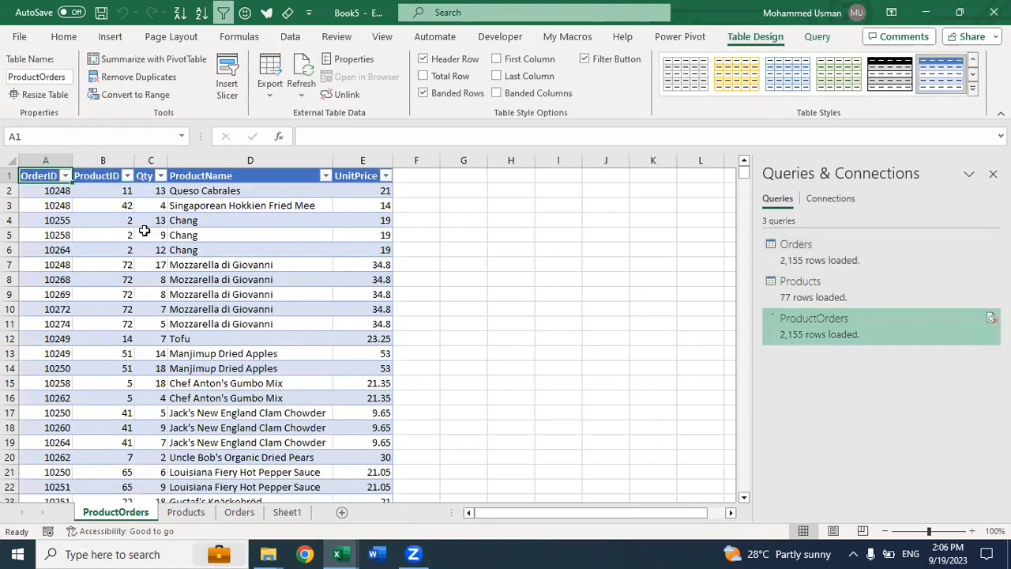
# Examine the loaded ProductOrders table, comparing the order columns with the ProductName and UnitPrice brought in for each row.
pyautogui.moveTo(61, 192); pyautogui.dragTo(154, 359)
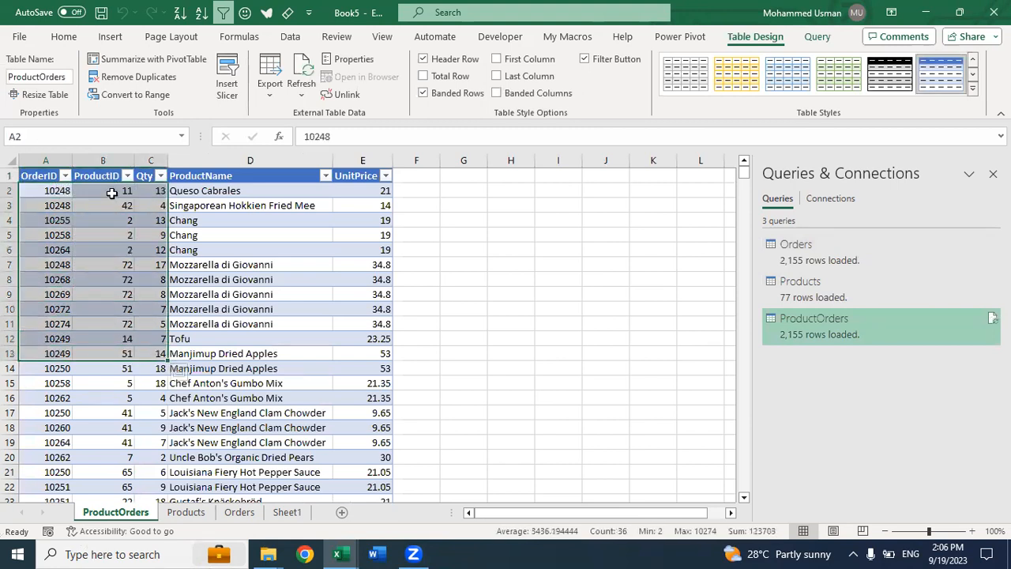
pyautogui.click(110, 193)
pyautogui.moveTo(229, 193); pyautogui.dragTo(361, 322)
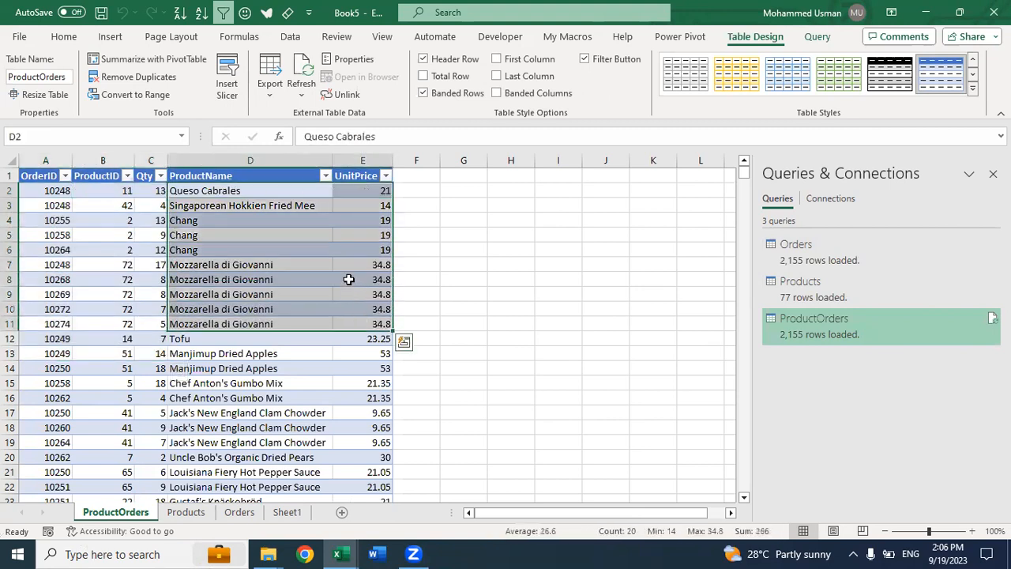
pyautogui.click(272, 223)
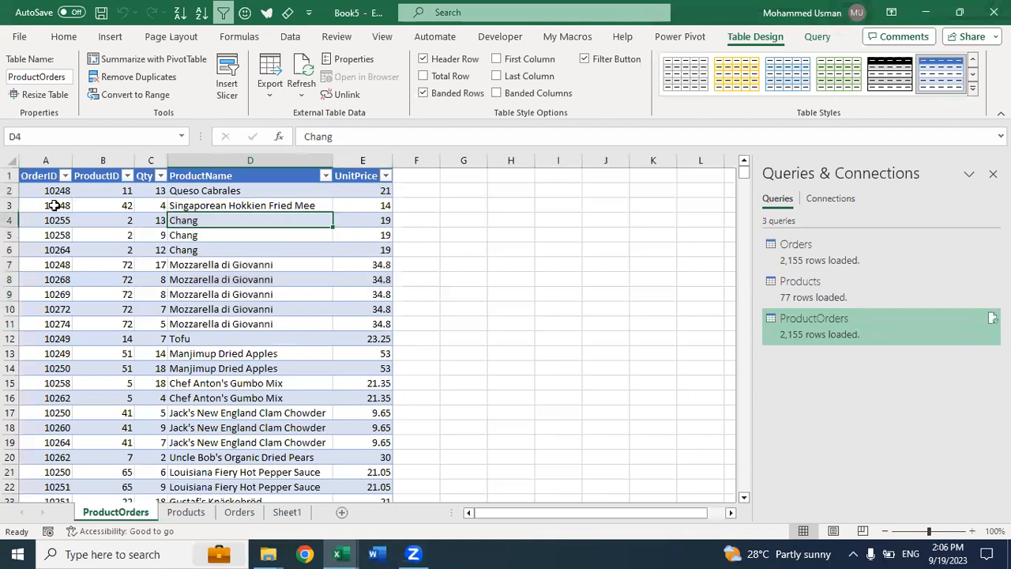
pyautogui.moveTo(49, 190); pyautogui.dragTo(345, 205)
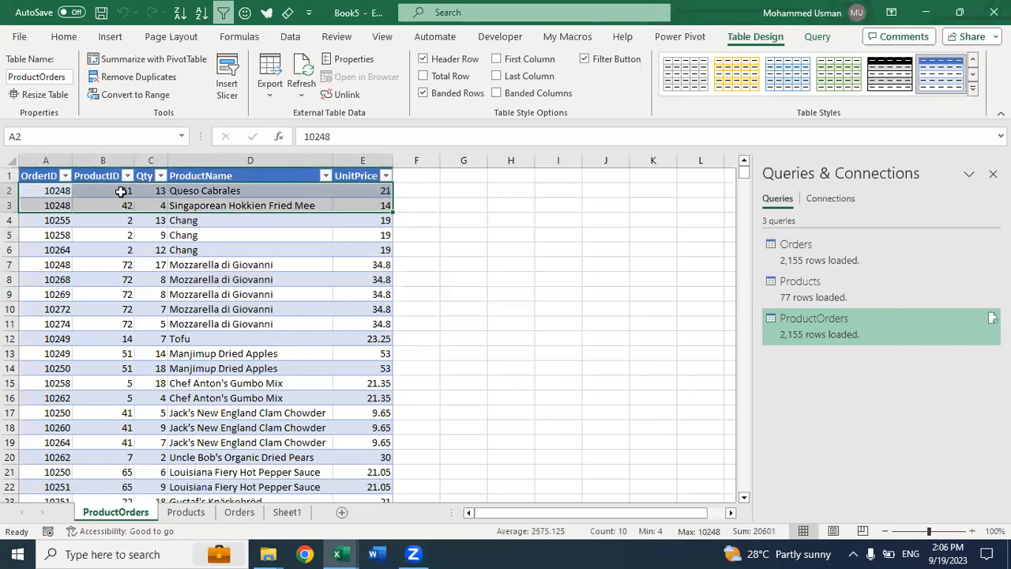
pyautogui.click(235, 190)
pyautogui.click(235, 207)
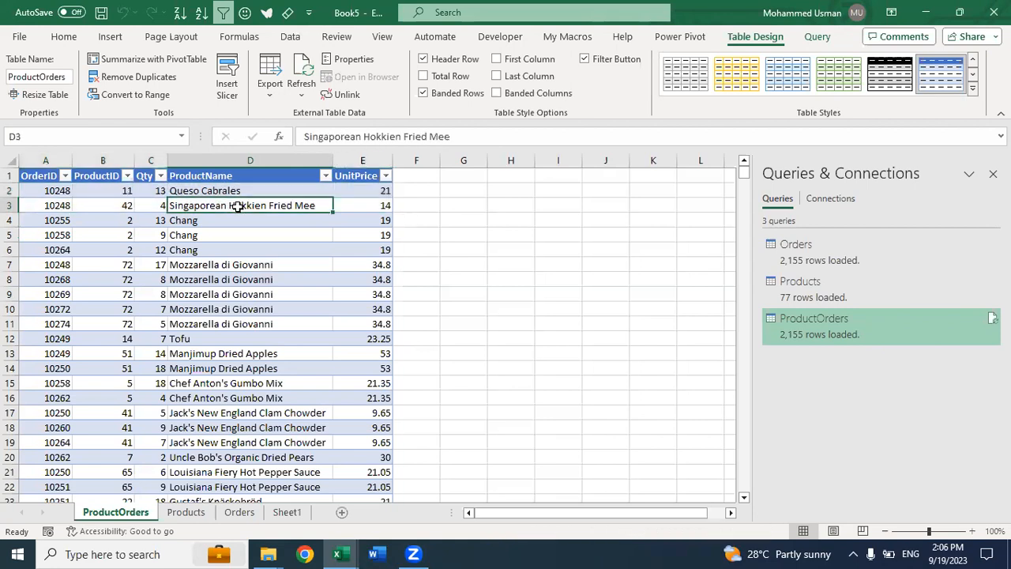
pyautogui.moveTo(308, 199); pyautogui.dragTo(226, 206)
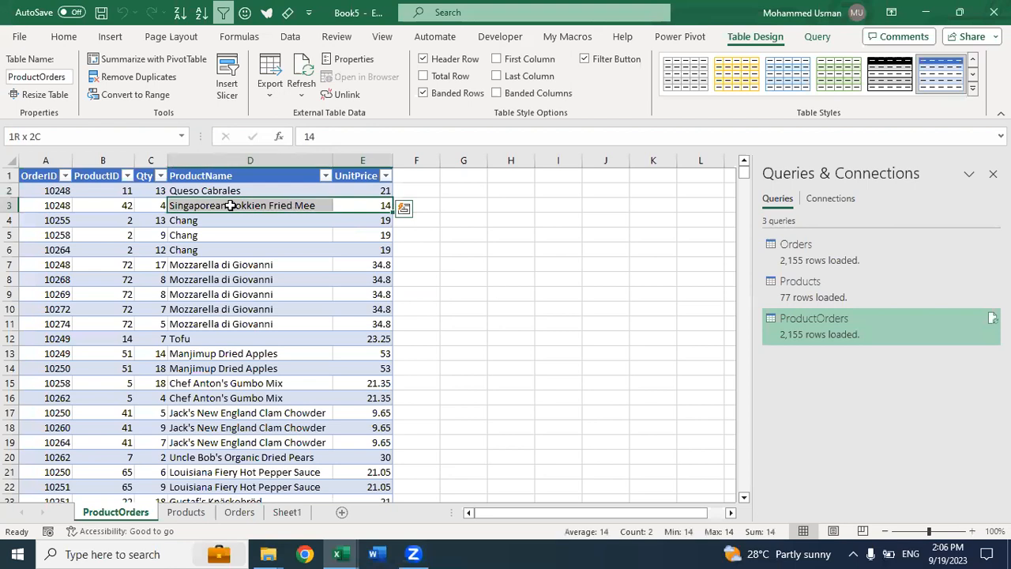
pyautogui.click(138, 207)
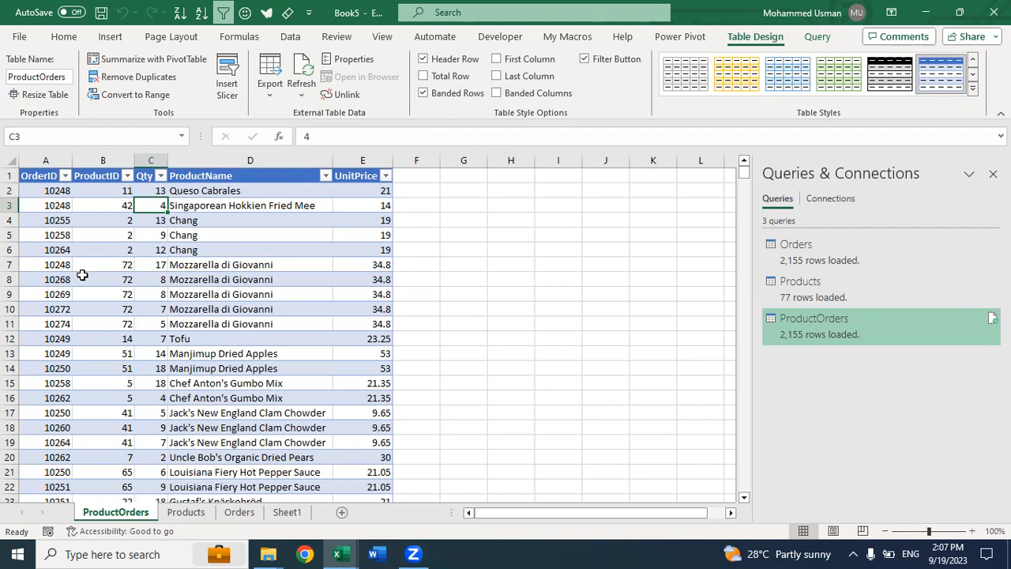
pyautogui.click(285, 266)
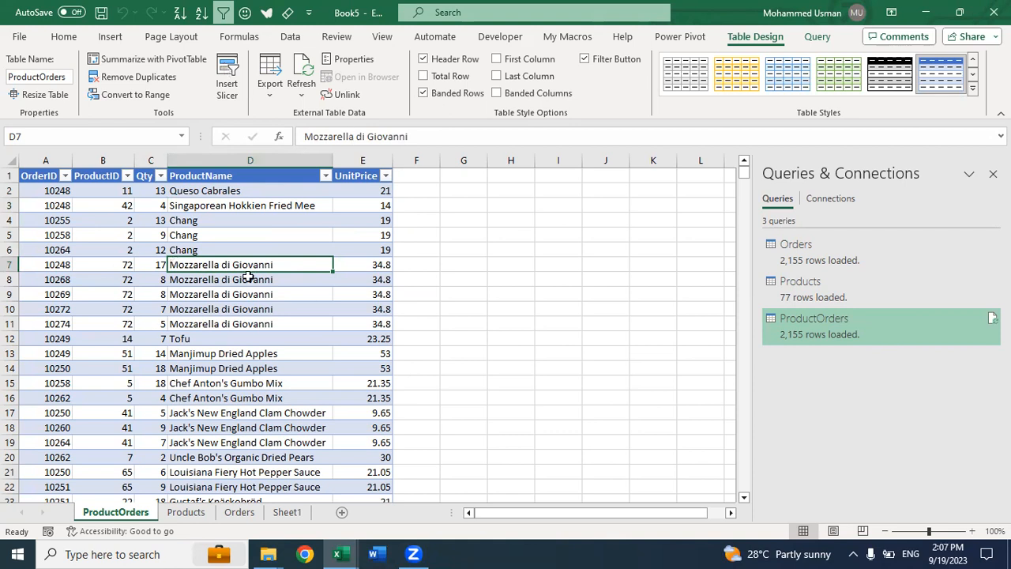
pyautogui.click(685, 137)
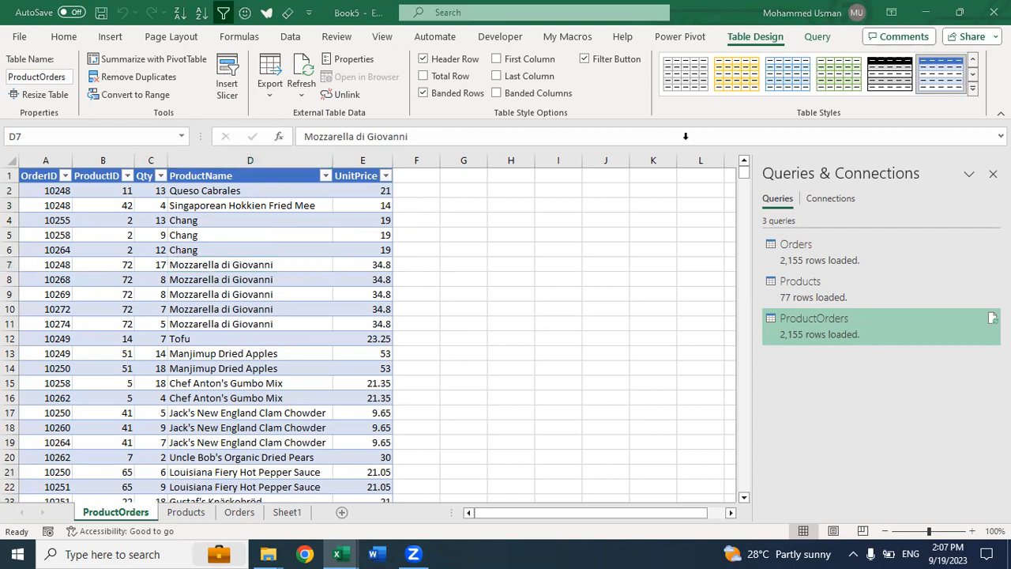